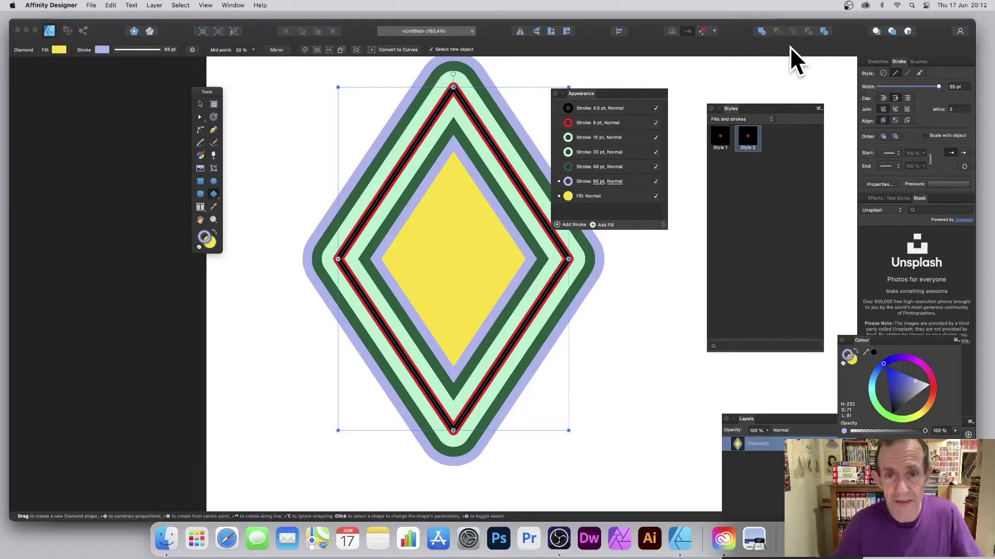
- Delete the finished multi-stroke yellow diamond from the canvas
key("Delete")
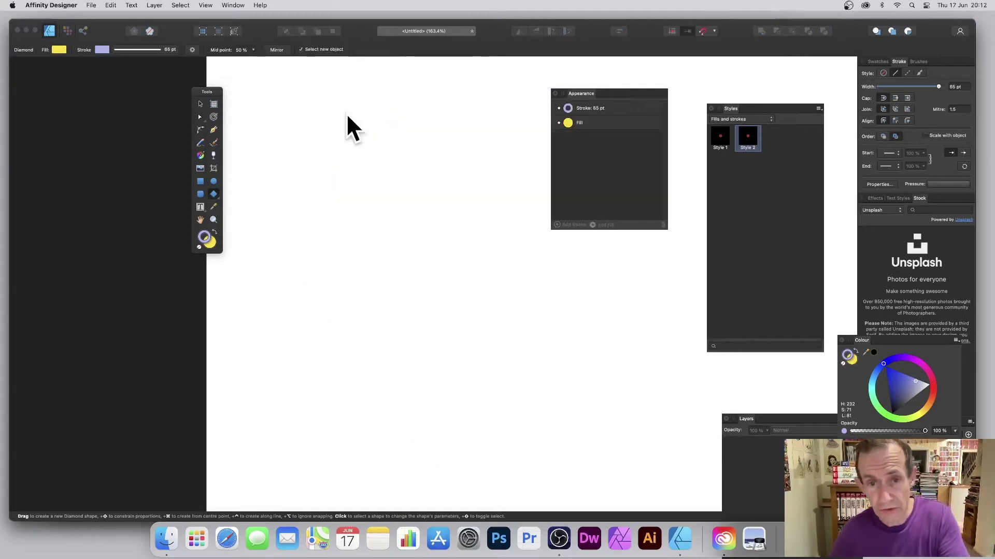
- Draw a large circle with the Ellipse Tool and check View > Studio for the Appearance panel
left_click(214, 182)
mouse_move(257, 84)
left_mouse_down()
mouse_move(411, 300)
mouse_move(528, 353)
mouse_move(557, 387)
left_mouse_up()
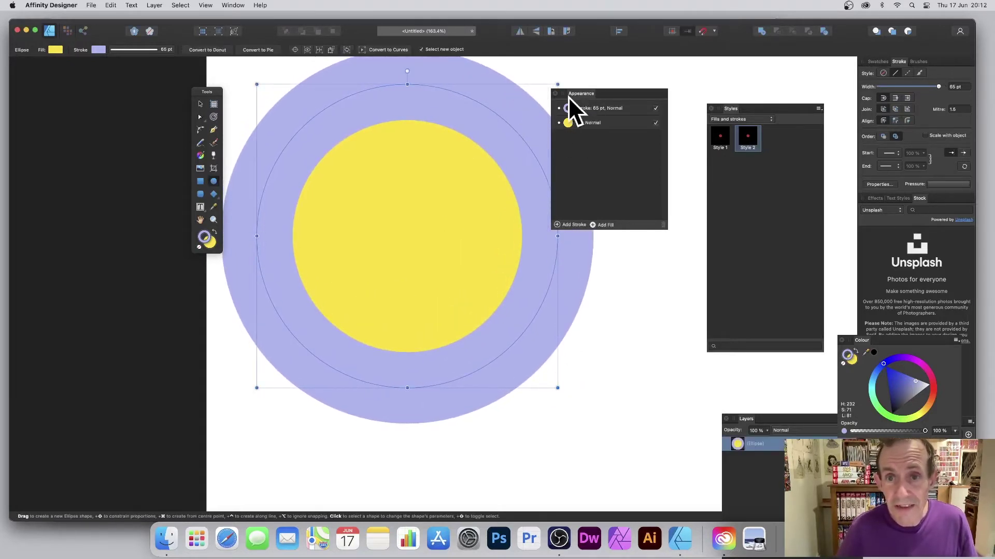
left_click(205, 5)
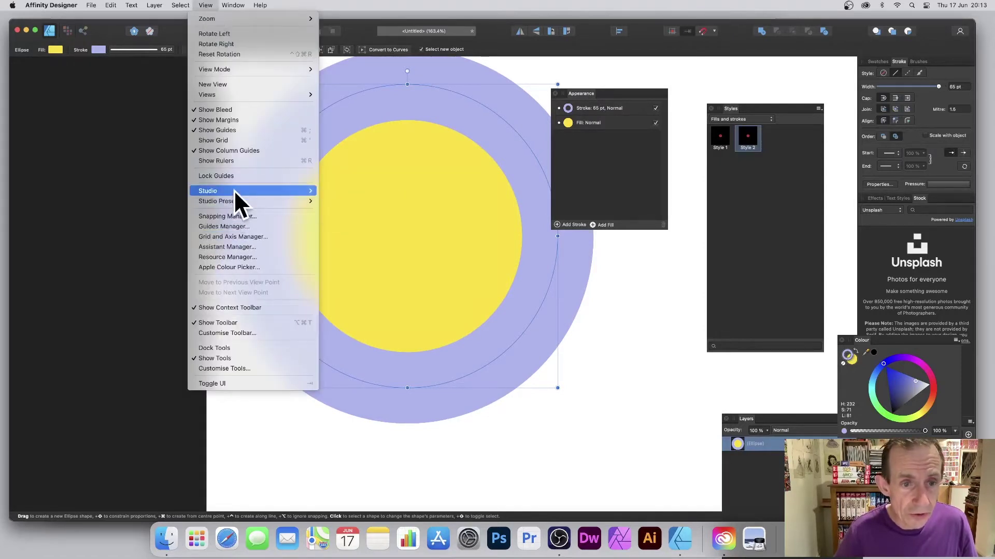
mouse_move(234, 191)
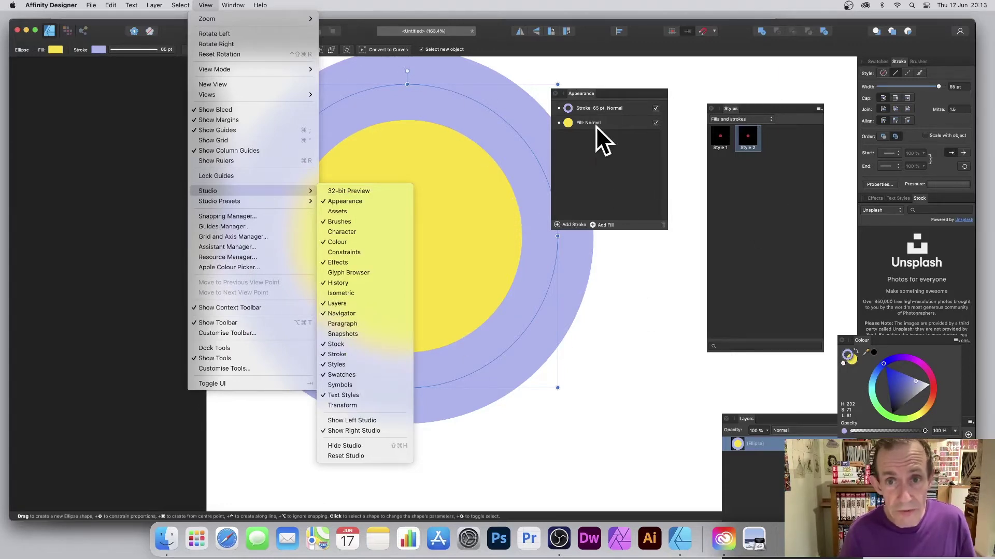
left_click(588, 99)
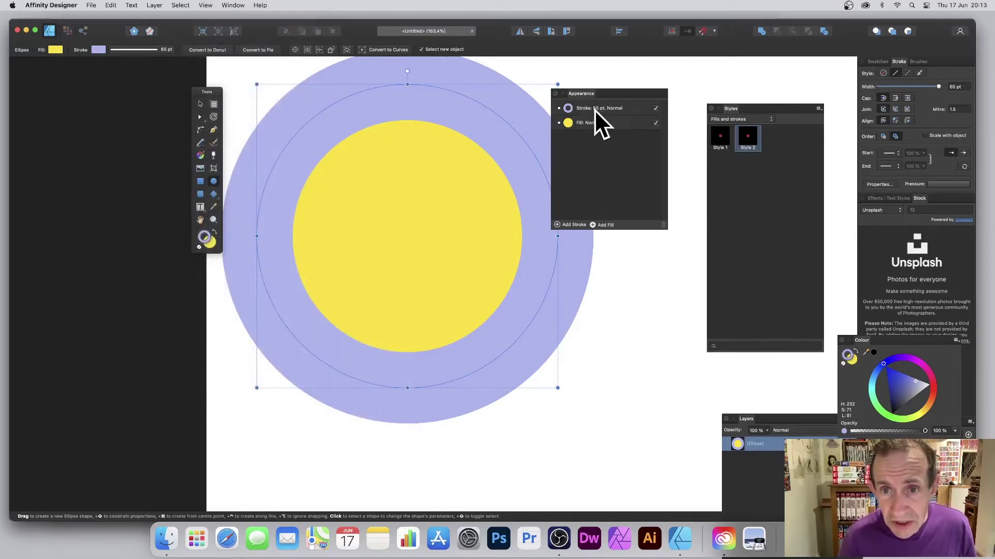
- Thin the circle's stroke from 65 pt to 5.5 pt and recolour it black
left_click(597, 108)
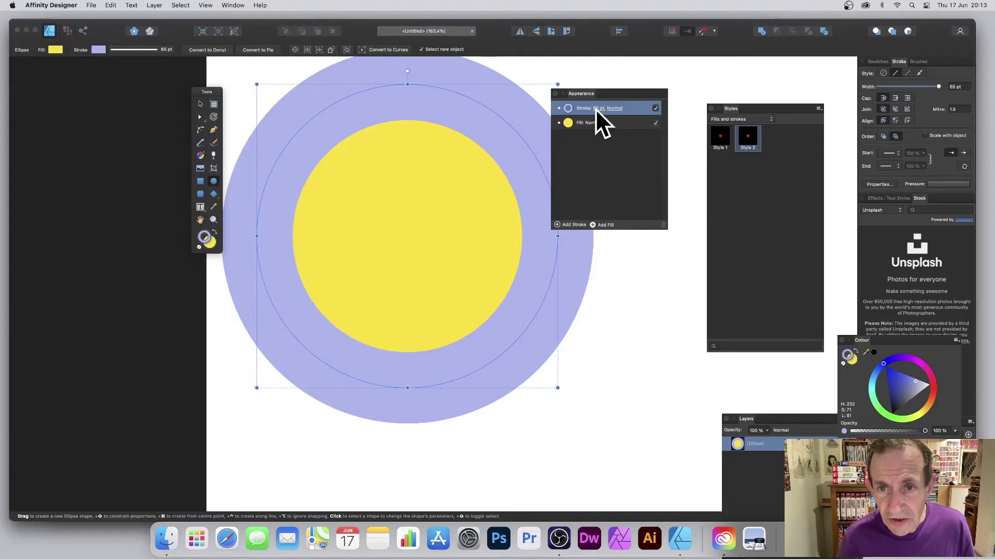
left_click(595, 109)
left_click_drag(590, 137, 583, 136)
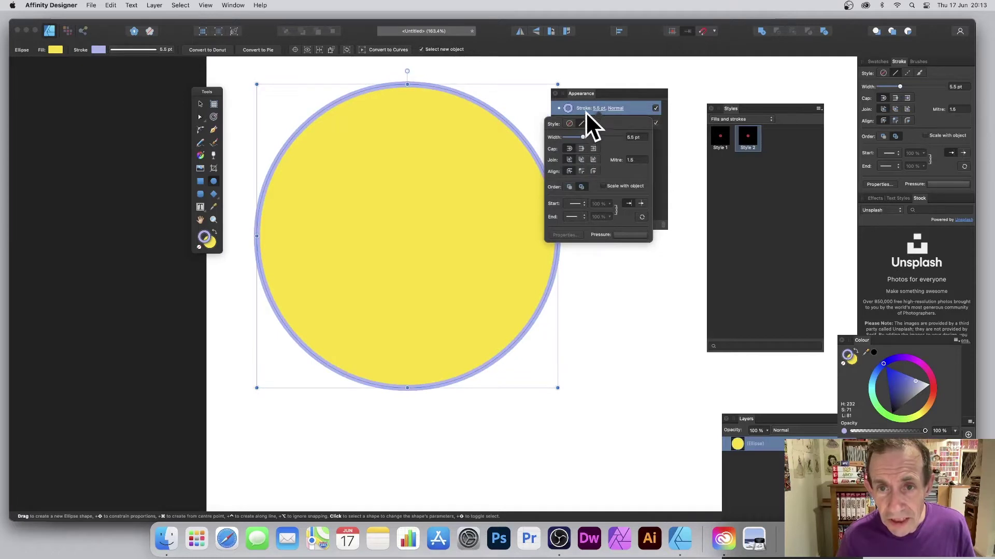
left_click(569, 109)
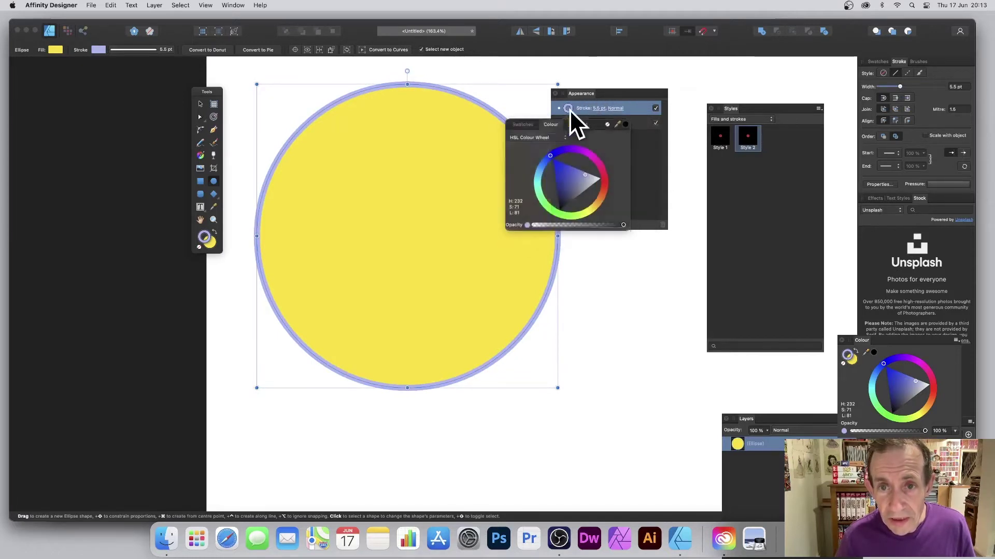
left_click_drag(567, 183, 557, 213)
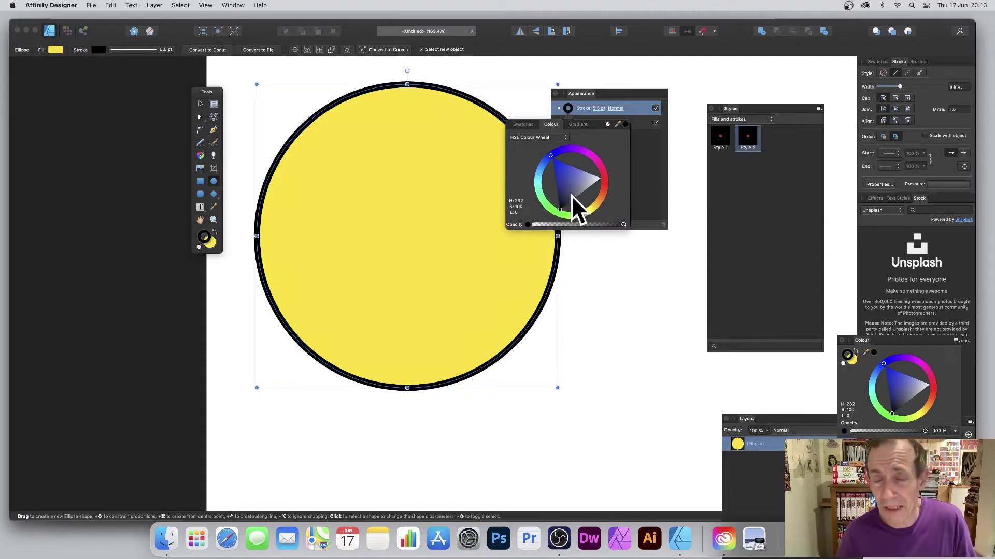
left_click(647, 201)
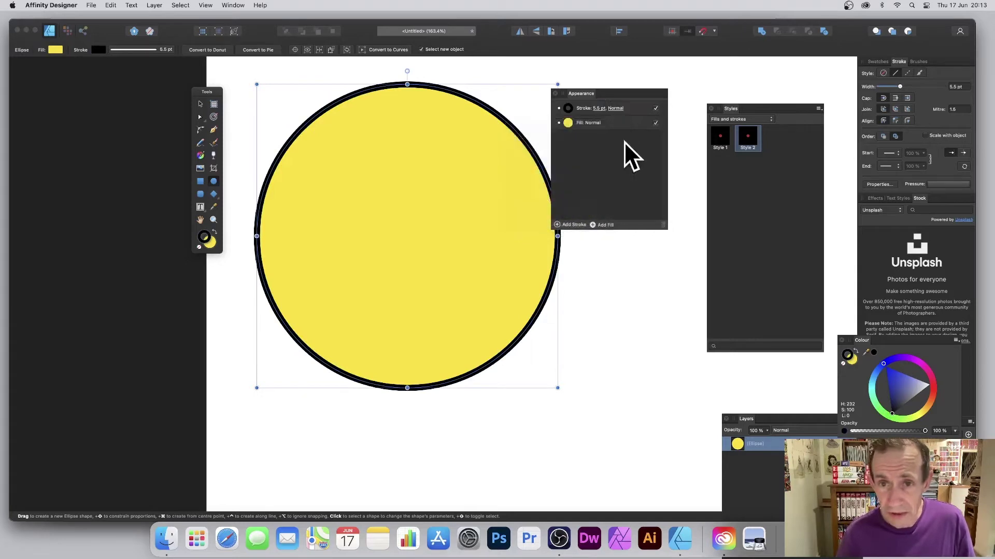
left_click(595, 107)
left_click_drag(583, 137, 584, 137)
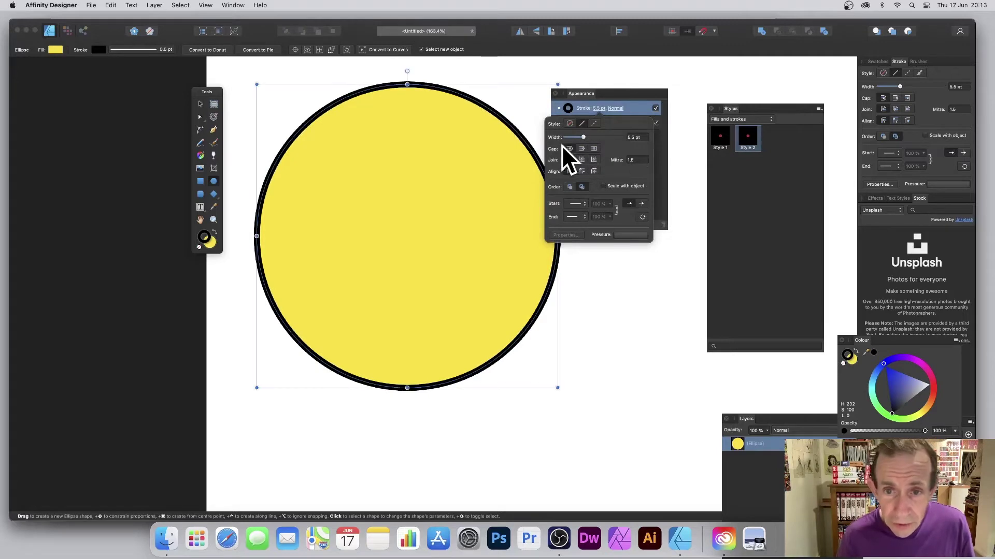
left_click(621, 92)
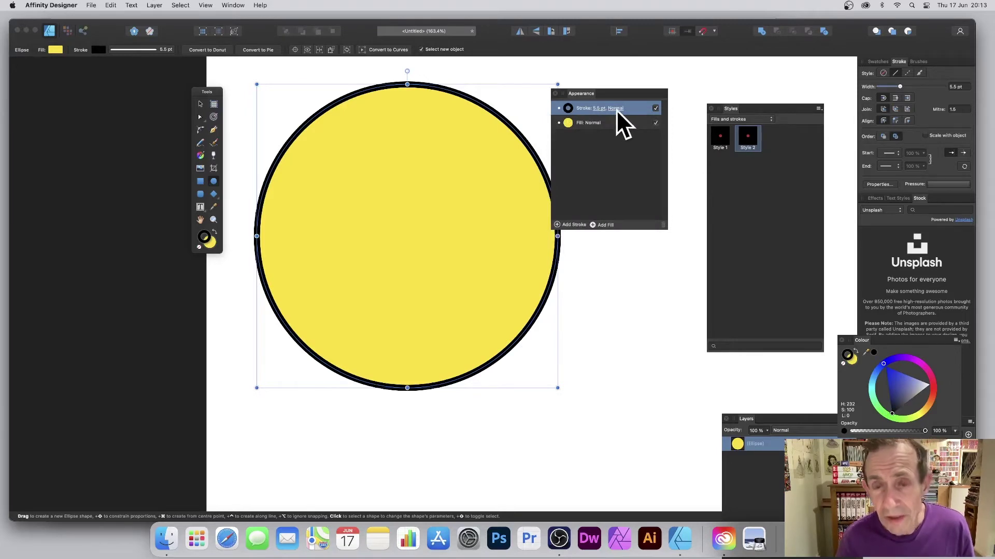
- Add a second stroke to the circle, 9.5 pt wide and red
left_click(558, 224)
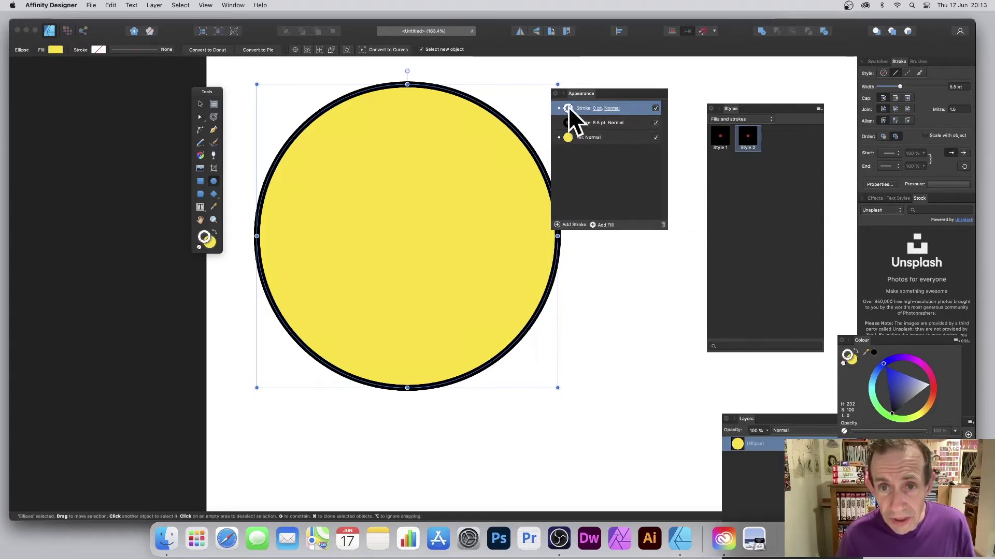
left_click(596, 108)
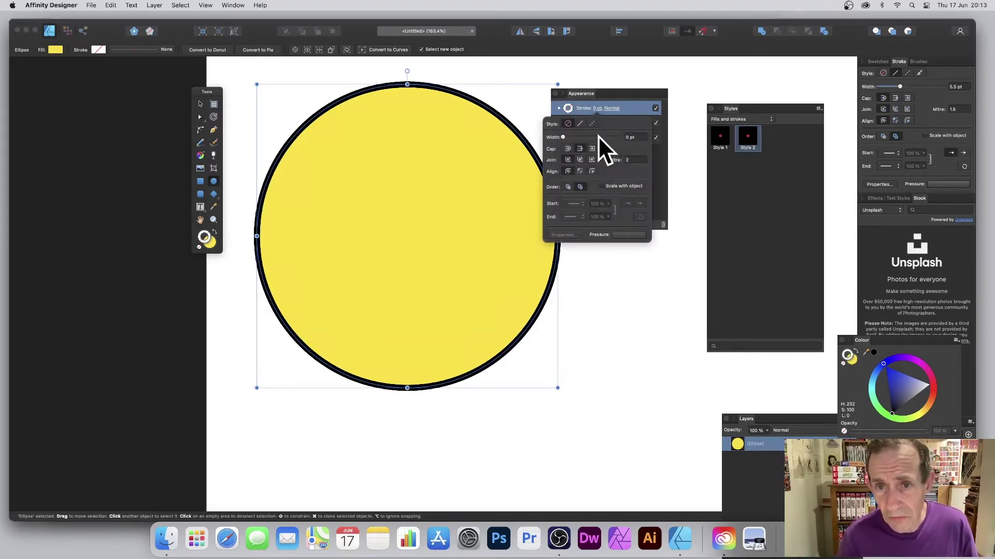
left_click_drag(568, 136, 586, 136)
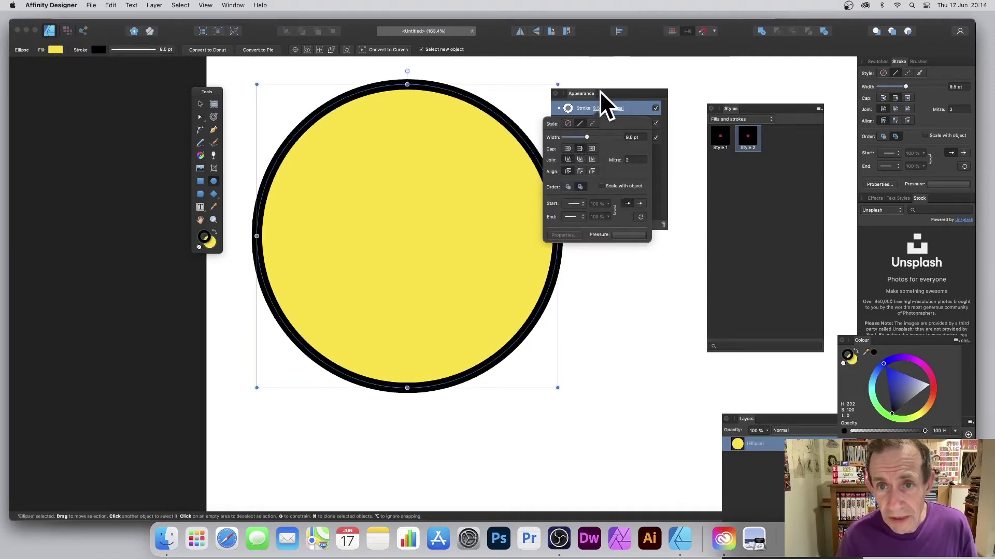
left_click(568, 109)
left_click(591, 183)
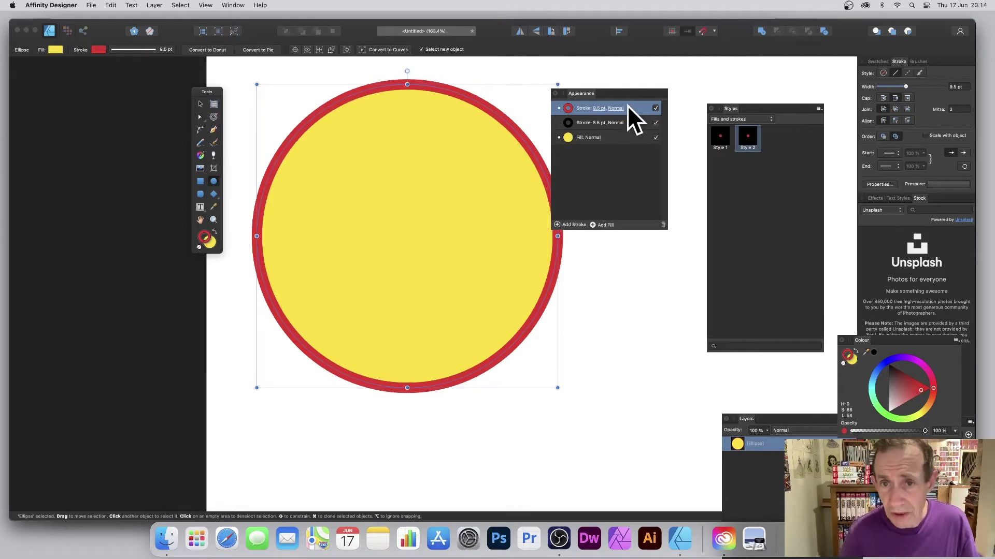
- Move the red 9.5 pt stroke below the black one, duplicate it, and select the copy
left_click_drag(632, 105, 629, 127)
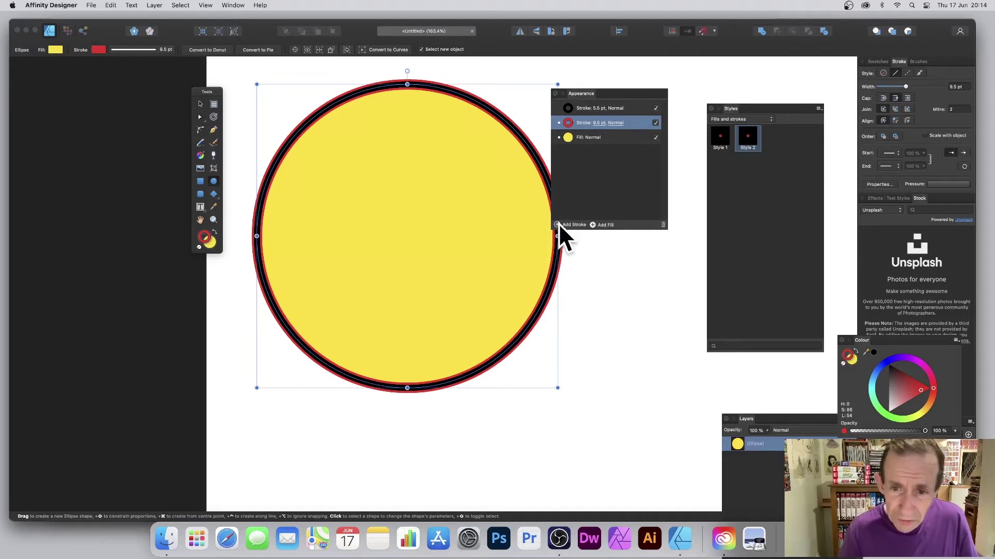
right_click(634, 123)
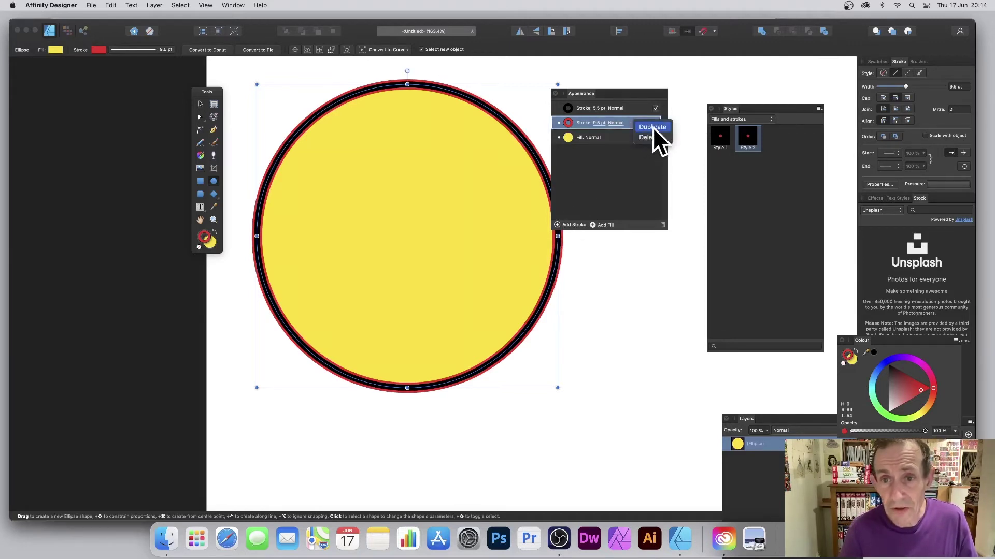
left_click(651, 127)
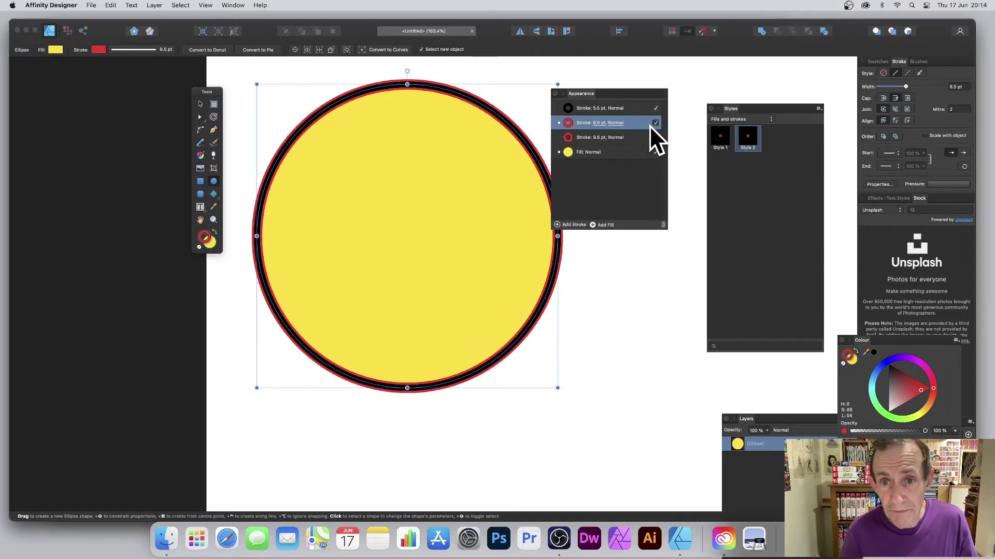
left_click(583, 138)
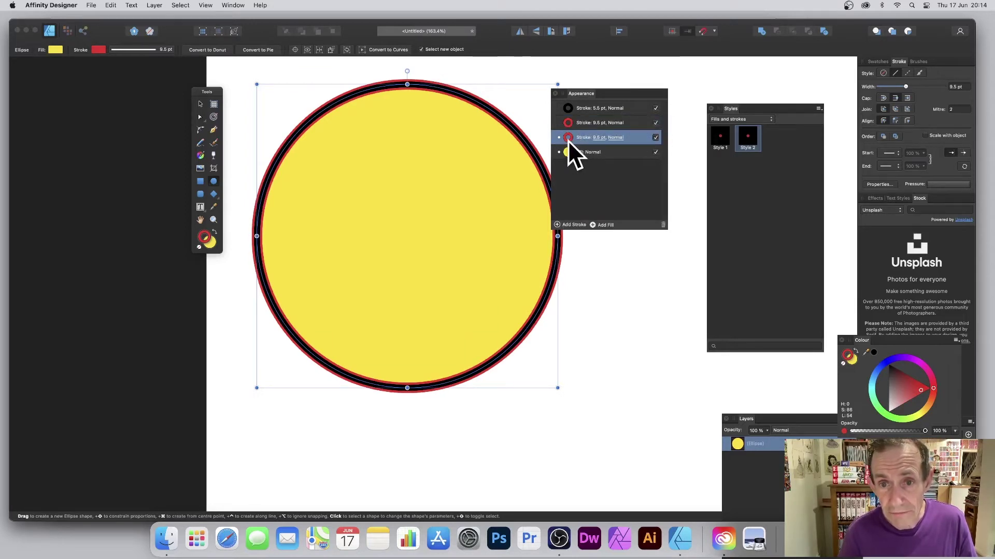
- Recolour the duplicated 9.5 pt stroke cyan
left_click(568, 139)
mouse_move(573, 212)
left_mouse_down()
mouse_move(561, 221)
mouse_move(536, 202)
mouse_move(553, 206)
left_mouse_up()
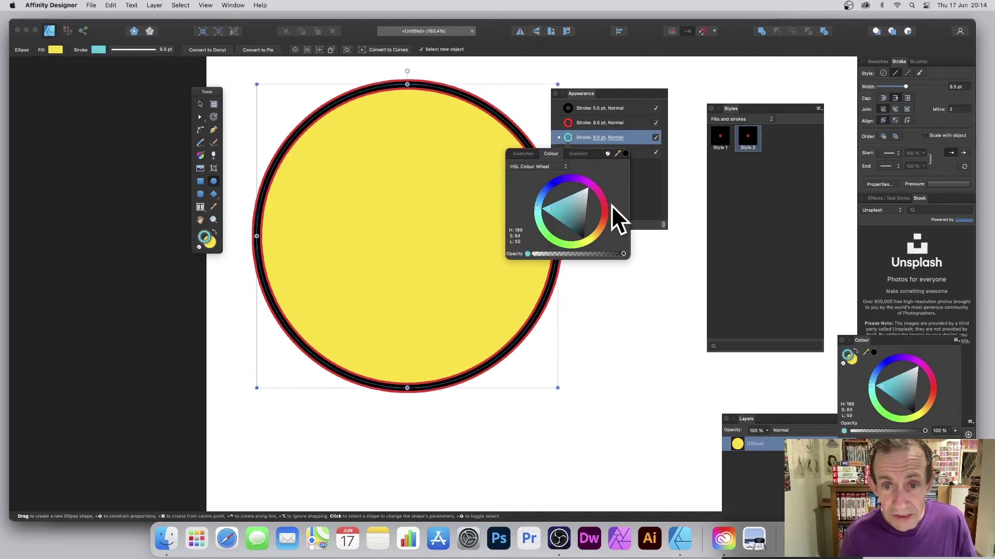
left_click(627, 178)
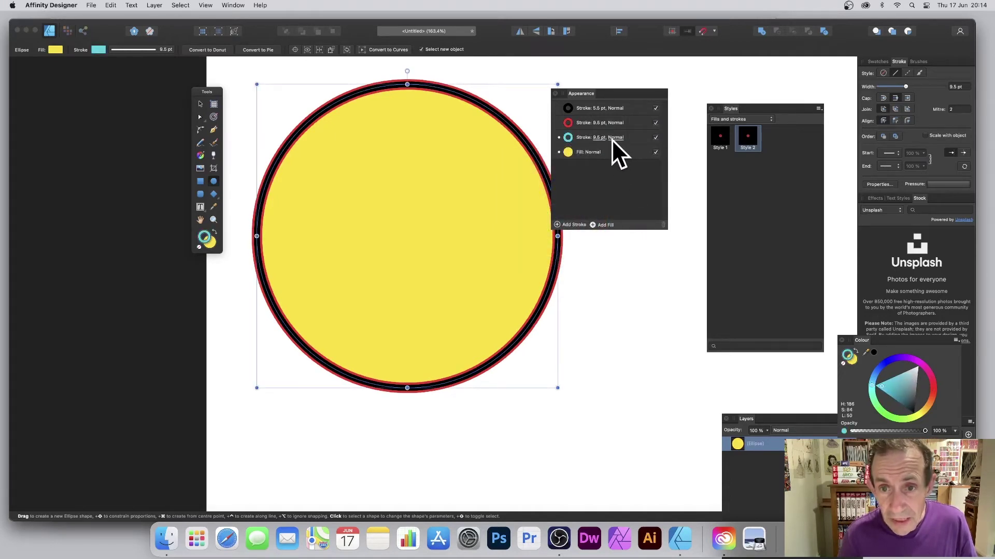
- Widen the cyan stroke to 19 pt, then duplicate it and select the copy
left_click(598, 138)
left_click(597, 137)
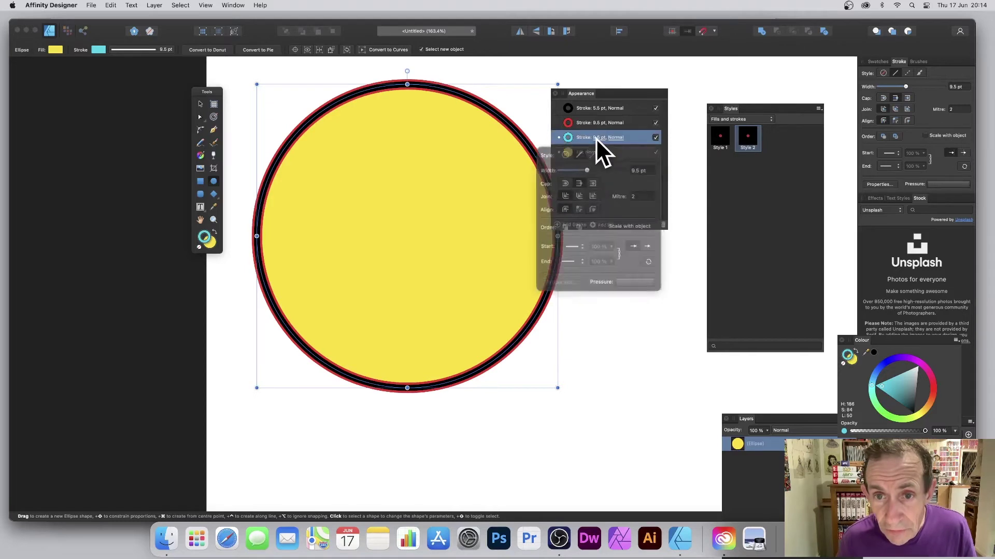
left_click_drag(589, 167, 595, 167)
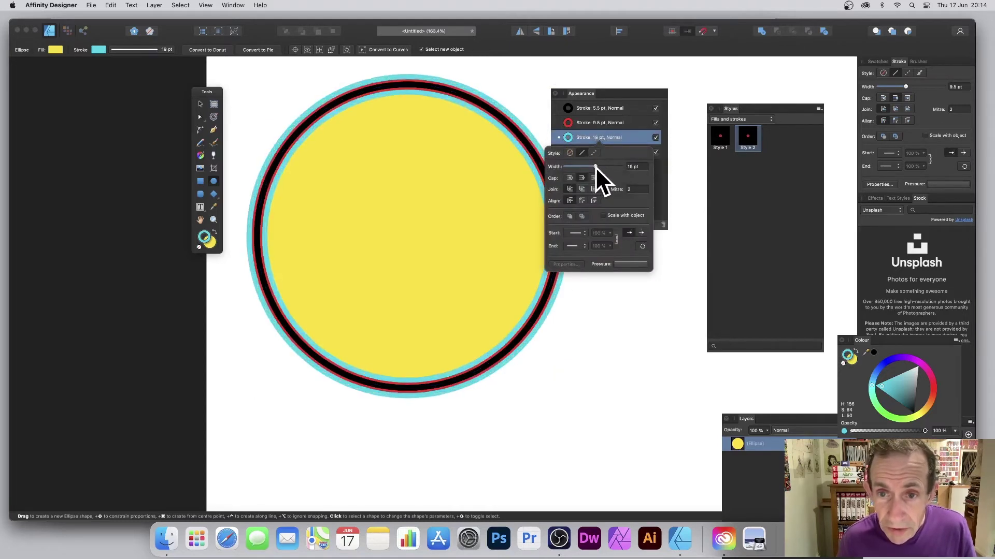
left_click(627, 94)
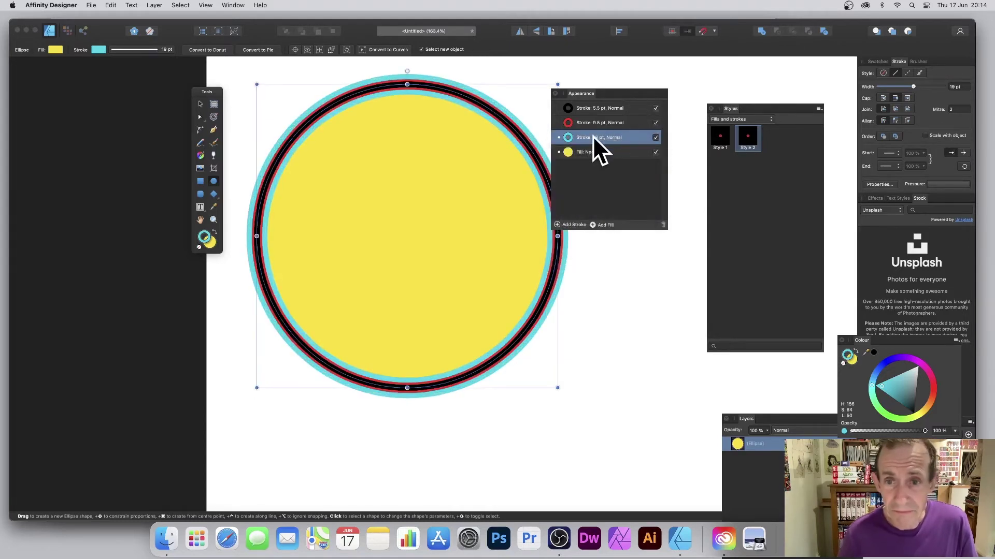
left_click_drag(587, 138, 592, 146)
left_click(569, 155)
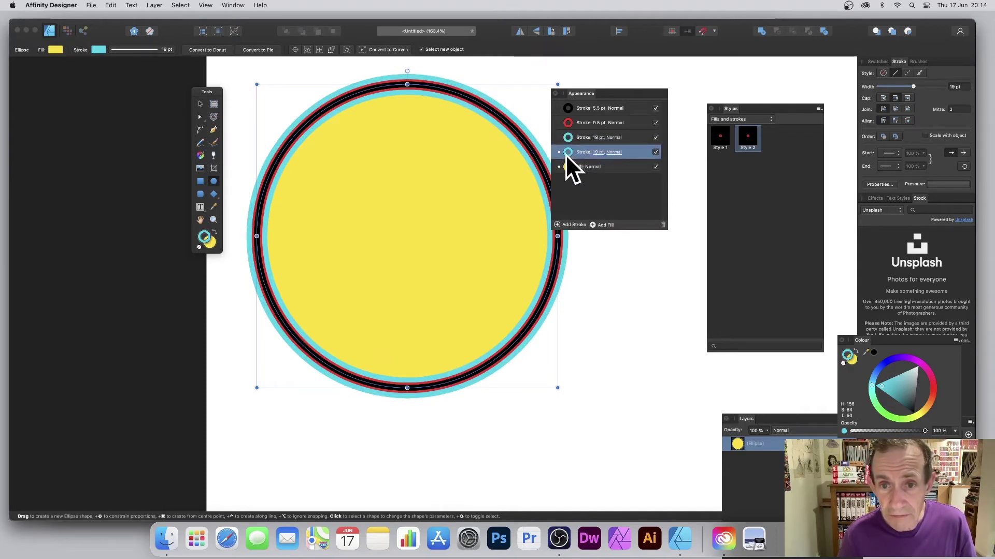
- Turn the fourth stroke deep navy blue and widen it to 36 pt
left_click(566, 153)
left_click(575, 114)
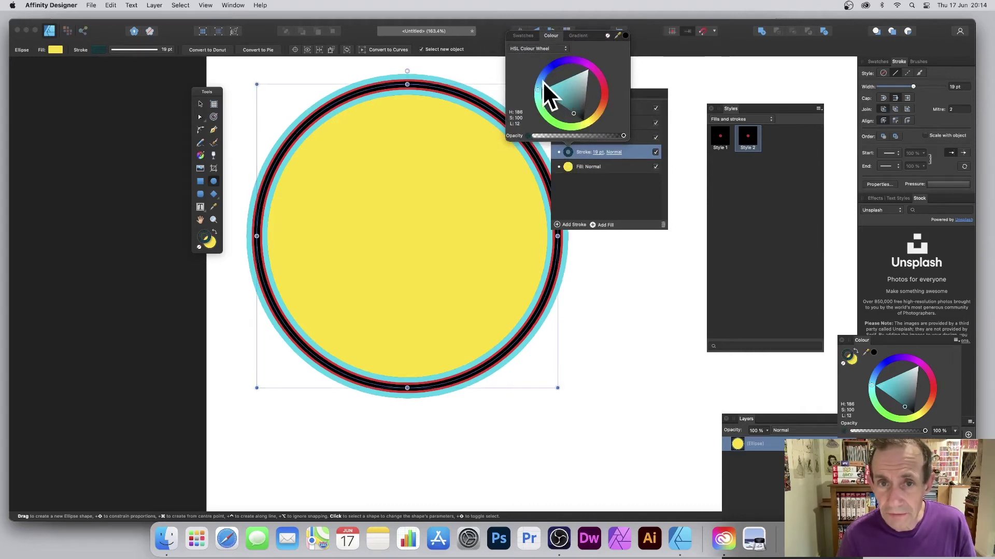
left_click(547, 67)
left_click(558, 104)
left_click(558, 104)
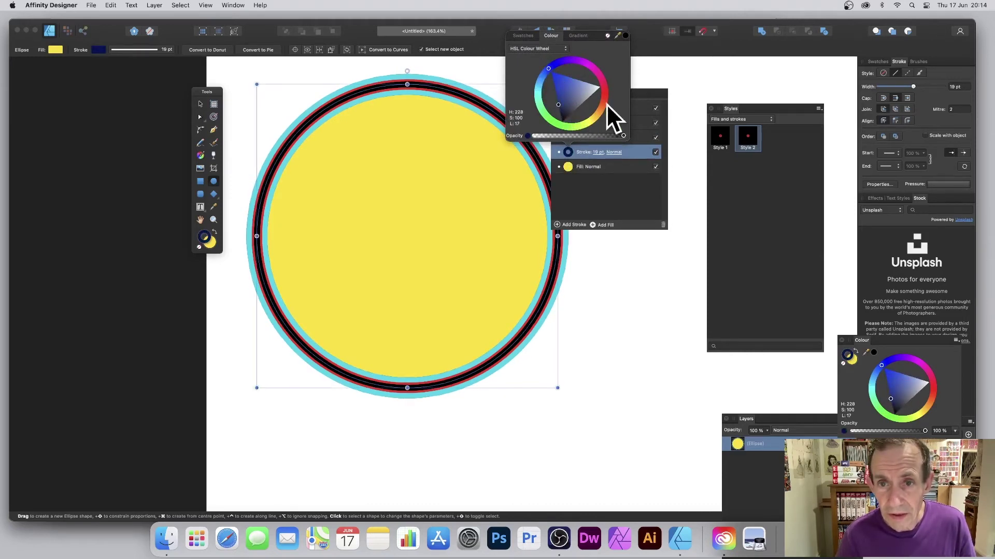
left_click(598, 152)
left_click_drag(604, 38, 605, 37)
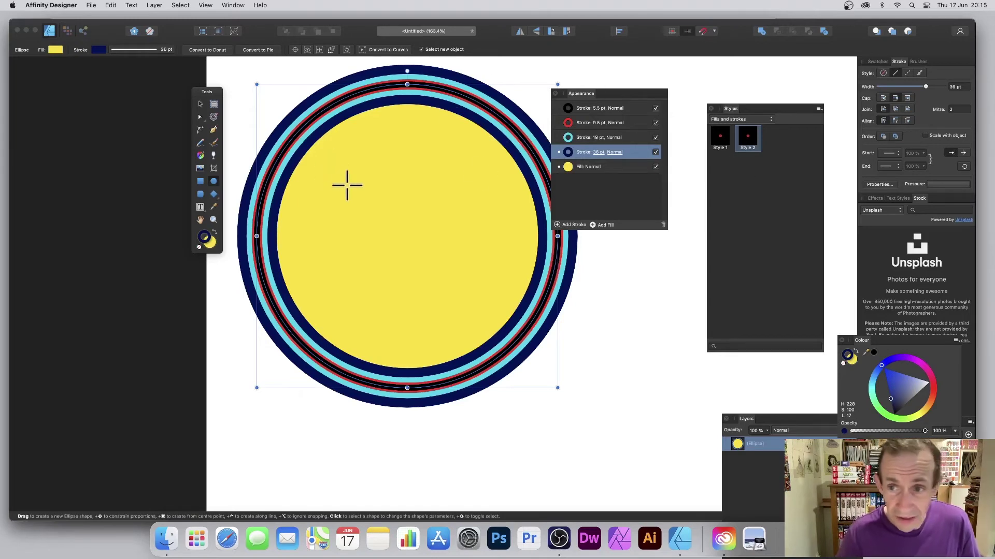
- Save the circle's look as Style 3 and move the circle to the page's left edge
left_click(819, 108)
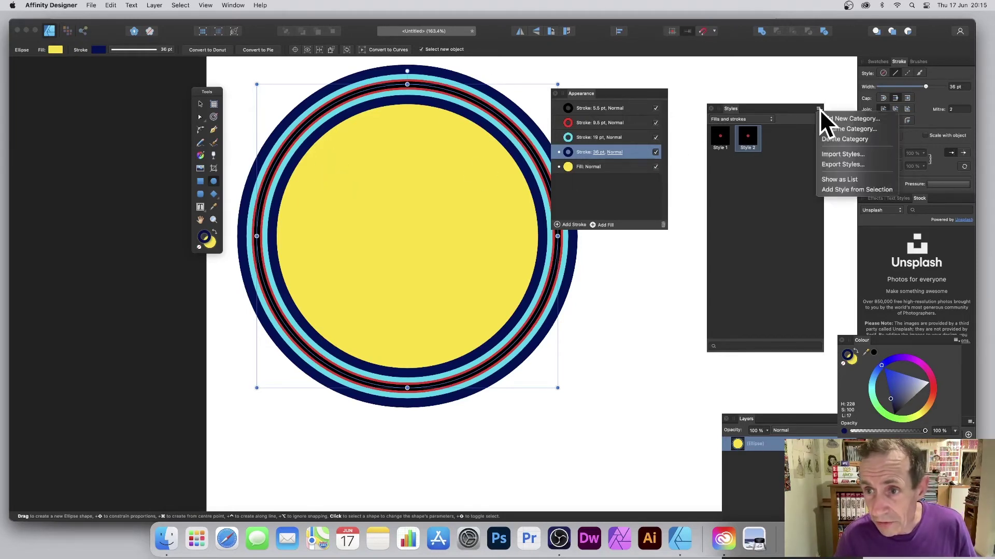
left_click(836, 190)
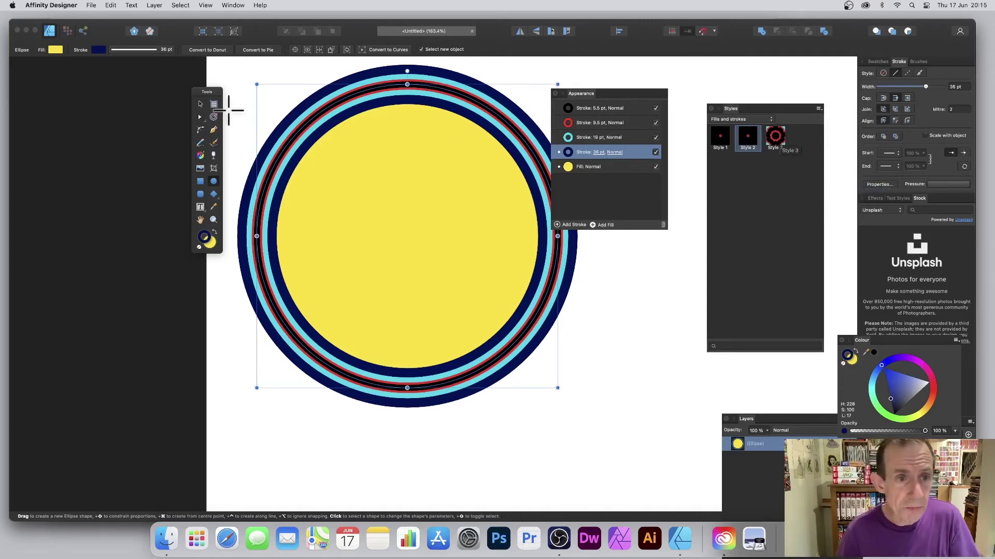
left_click(201, 104)
left_click_drag(409, 109, 214, 174)
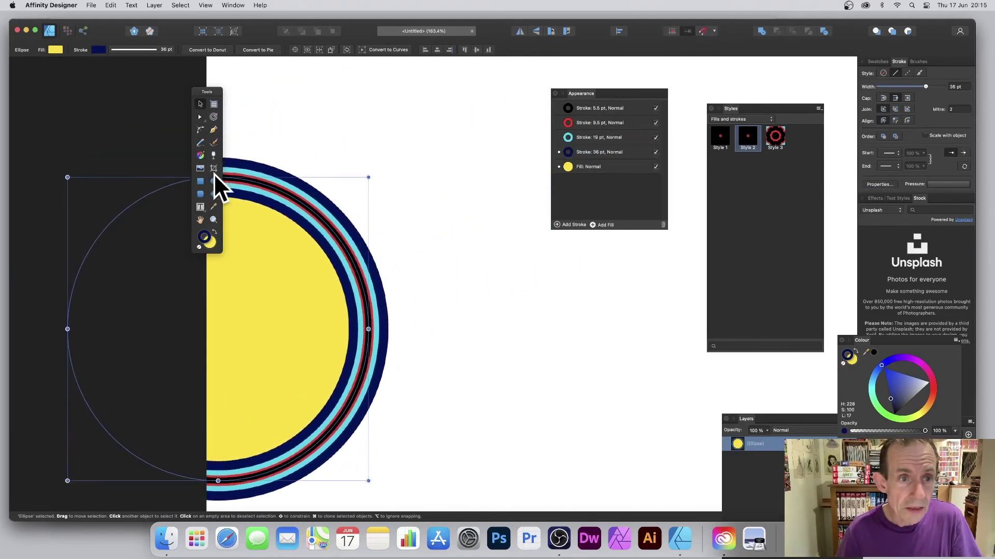
left_click(216, 197)
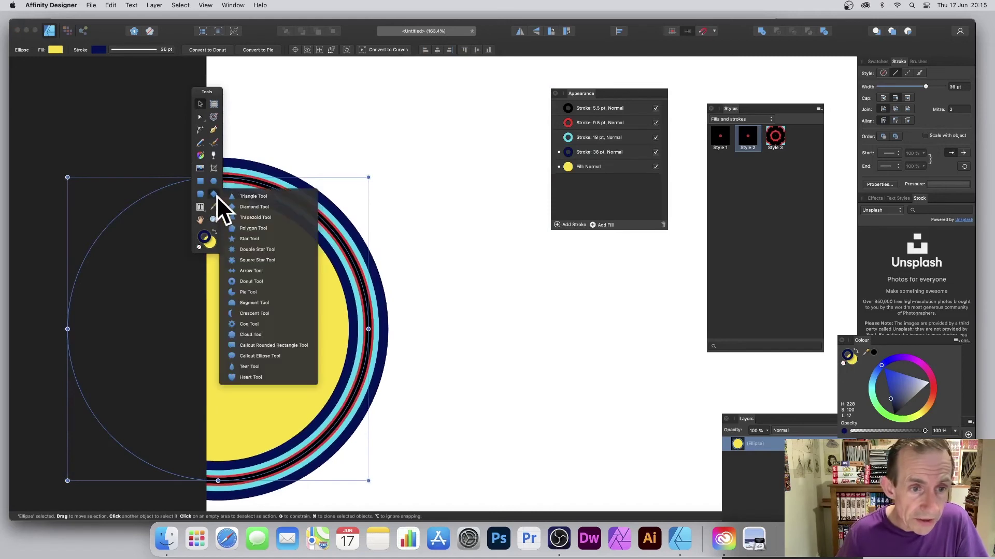
left_click(243, 201)
left_click_drag(478, 192, 657, 395)
left_click(776, 139)
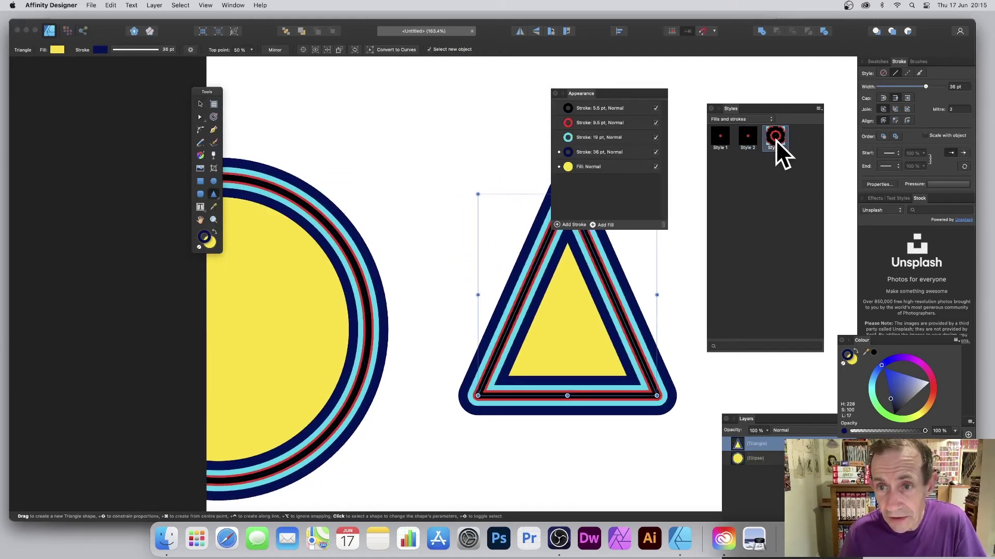
left_click(746, 141)
left_click(725, 140)
left_click(772, 138)
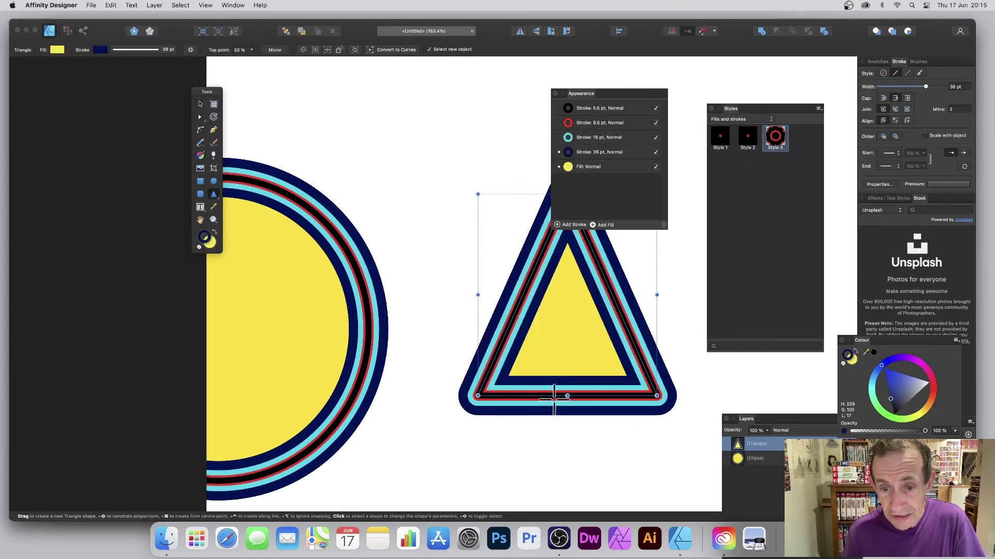
key("Delete")
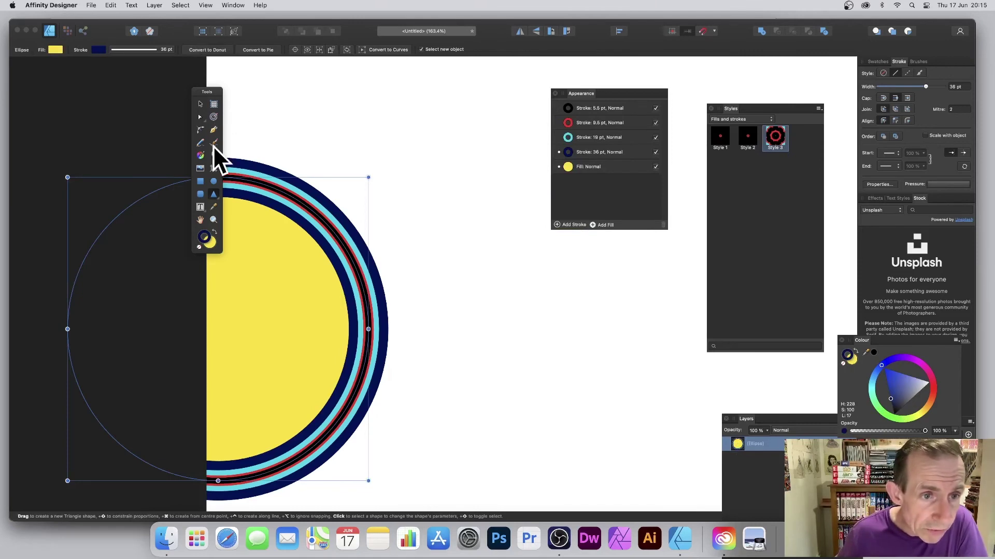
- Draw a four-node bent pen curve, apply Style 3, and remove its yellow fill
left_click(216, 129)
left_click(445, 130)
left_click(513, 224)
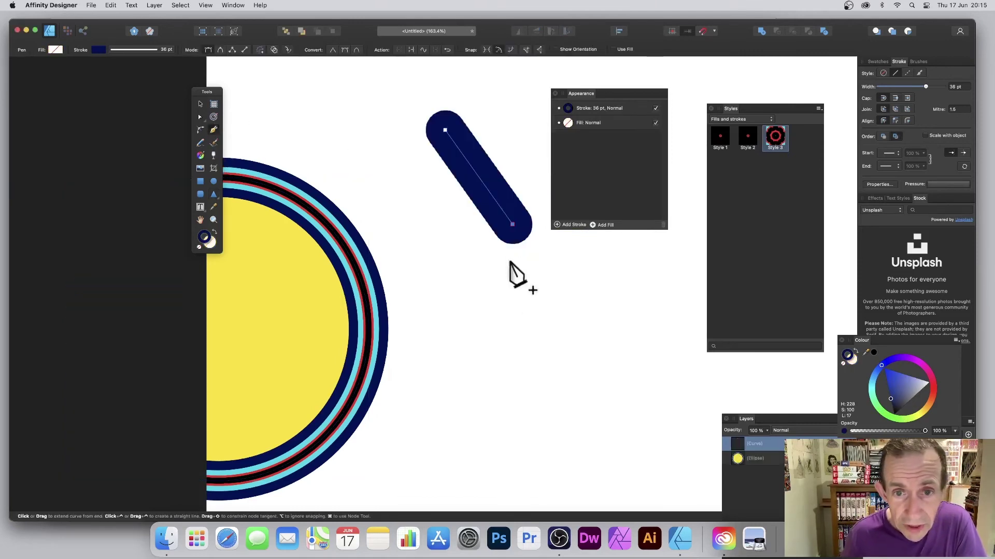
left_click(513, 343)
left_click(467, 410)
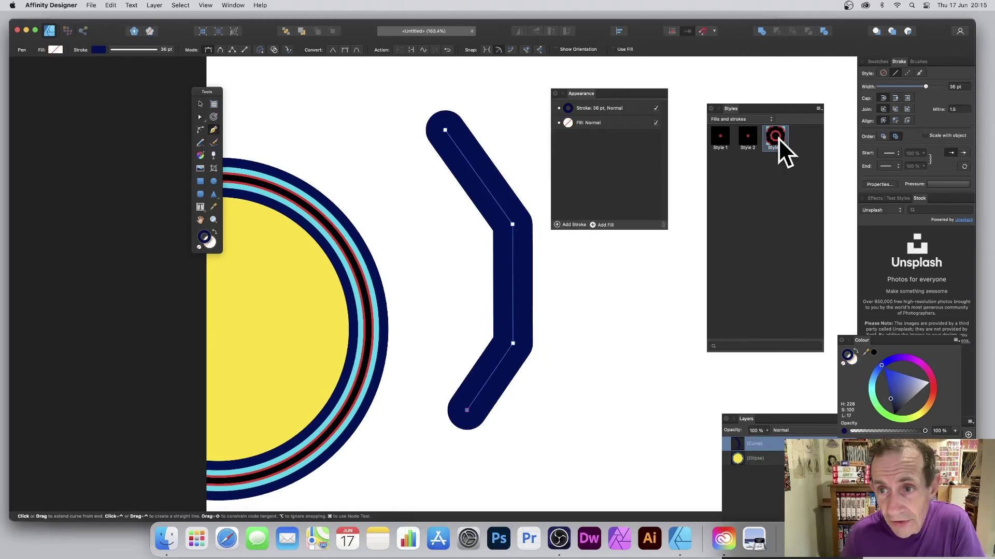
left_click(777, 136)
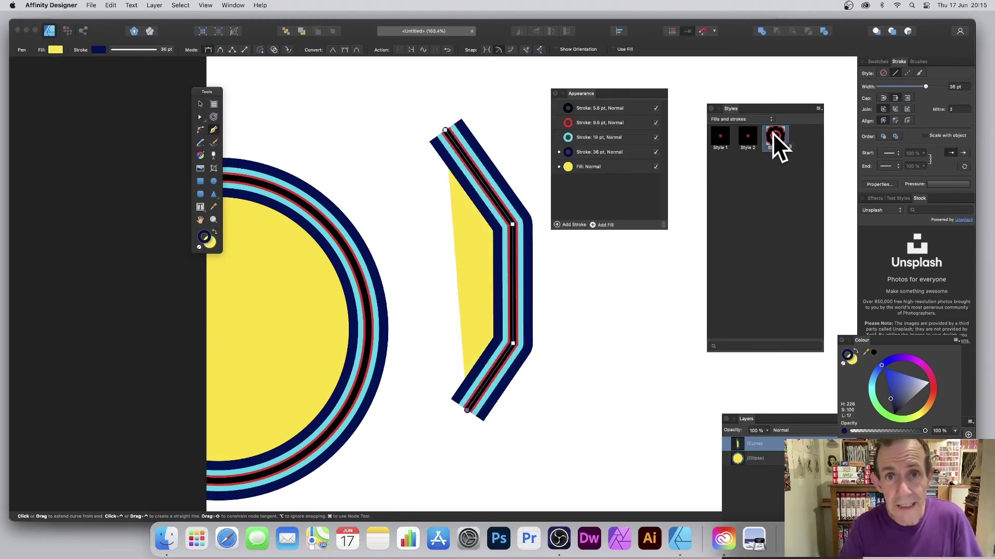
left_click(655, 167)
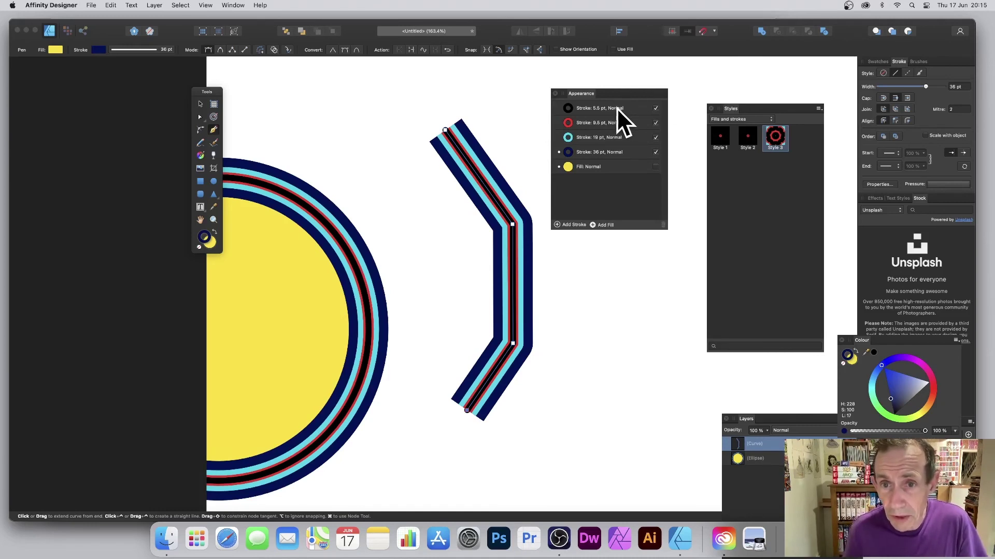
- Toggle the curve's black 5.5 pt stroke off and on, then bring up its Duplicate/Delete options
left_click(657, 110)
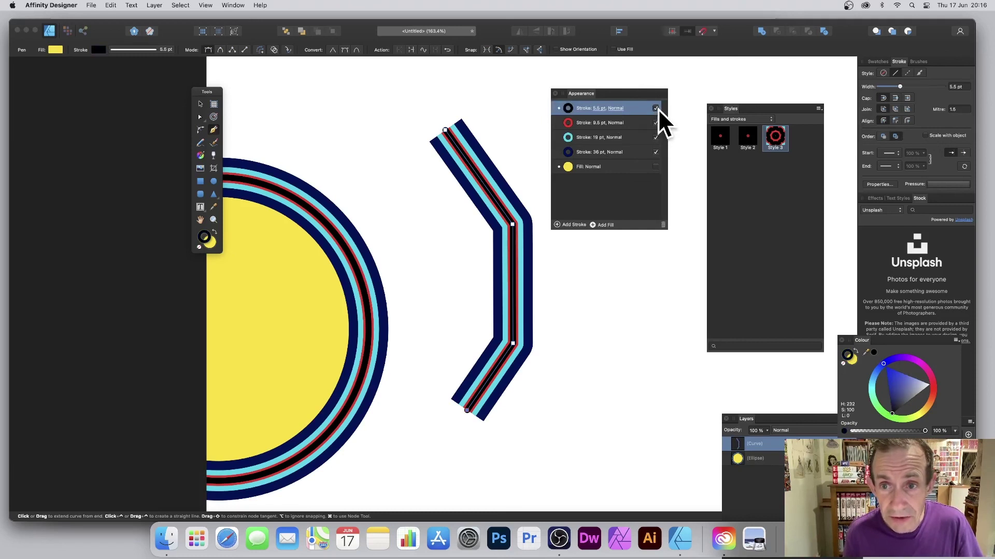
left_click(656, 108)
left_click(656, 109)
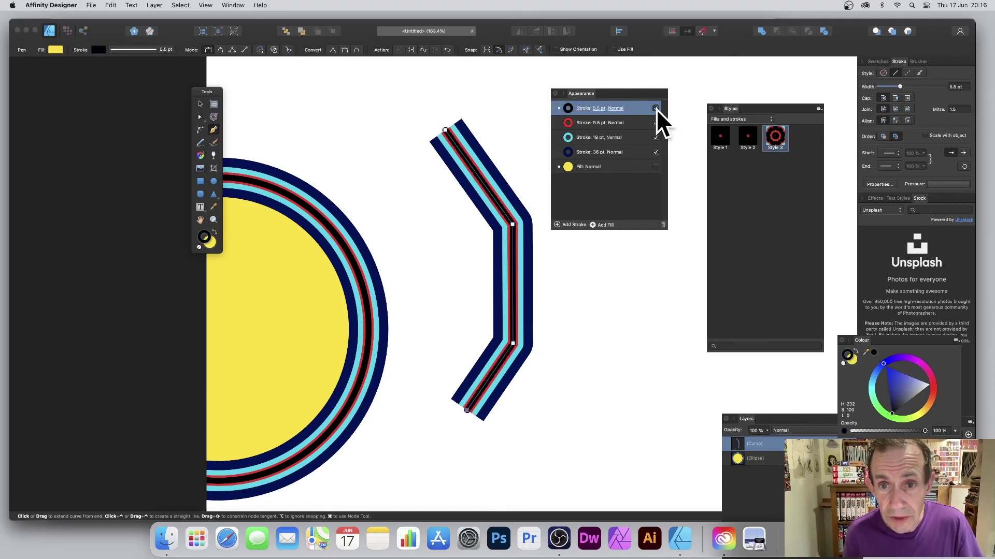
right_click(642, 109)
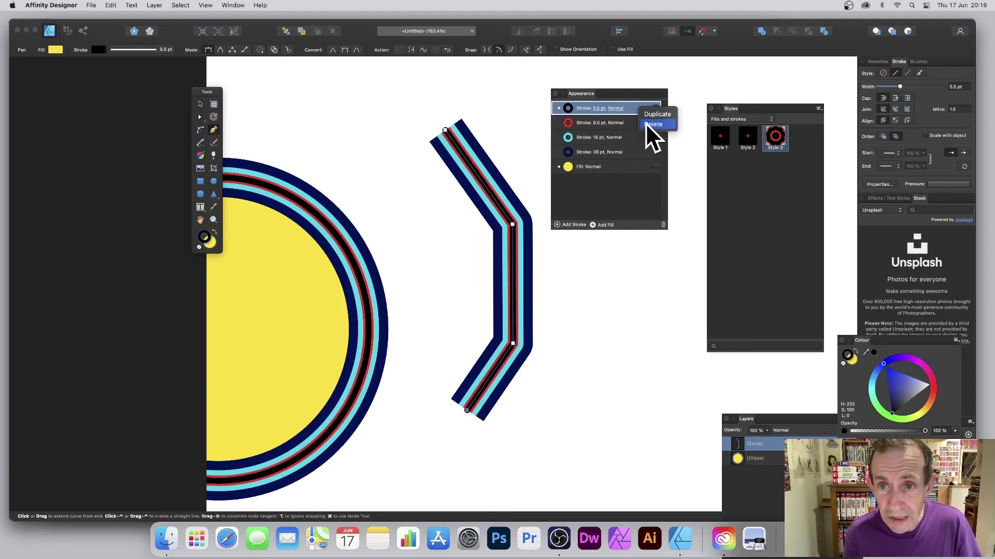